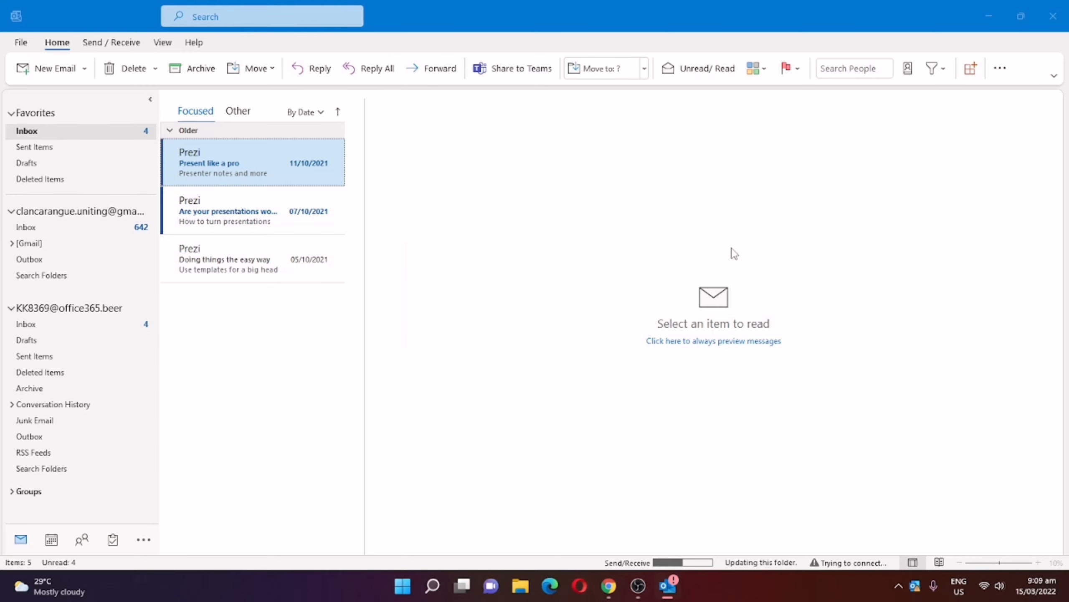
Step: View the Gmail account's inbox and switch to the calendar
left_click(89, 211)
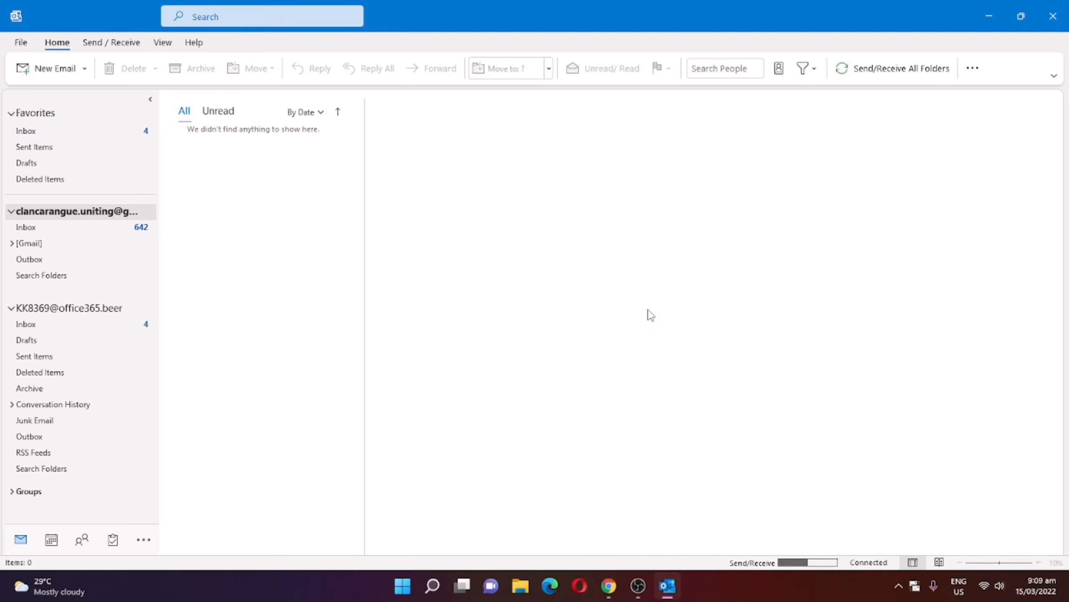
left_click(47, 224)
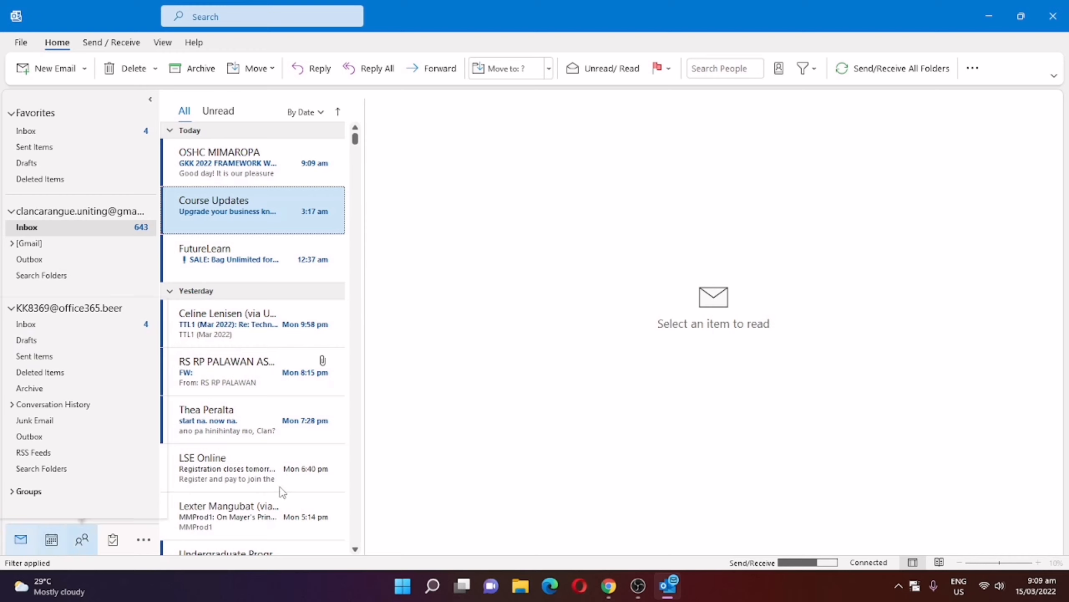
mouse_move(82, 538)
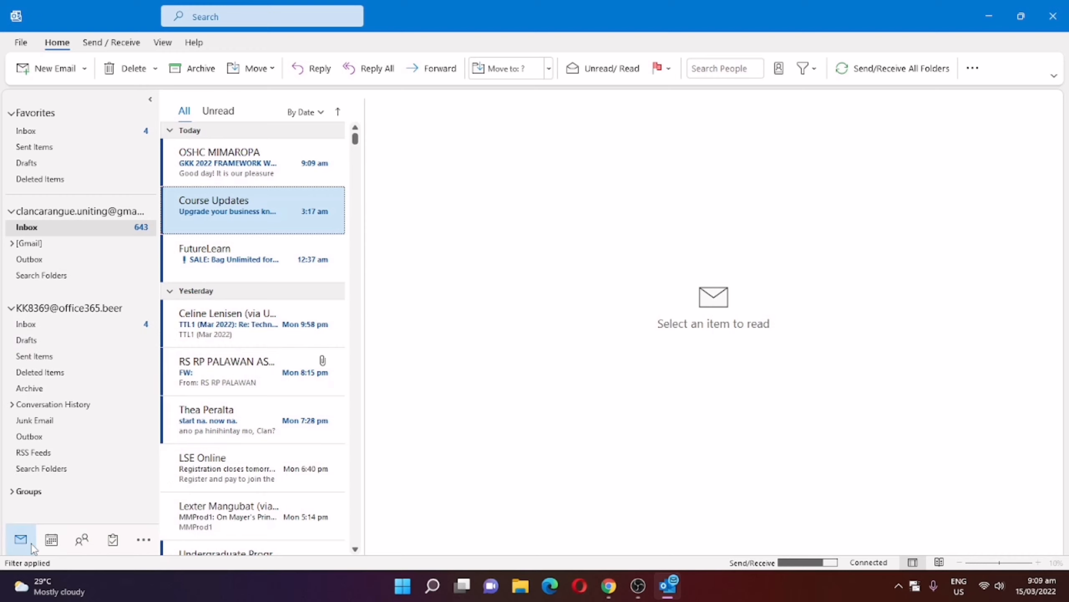
left_click(51, 541)
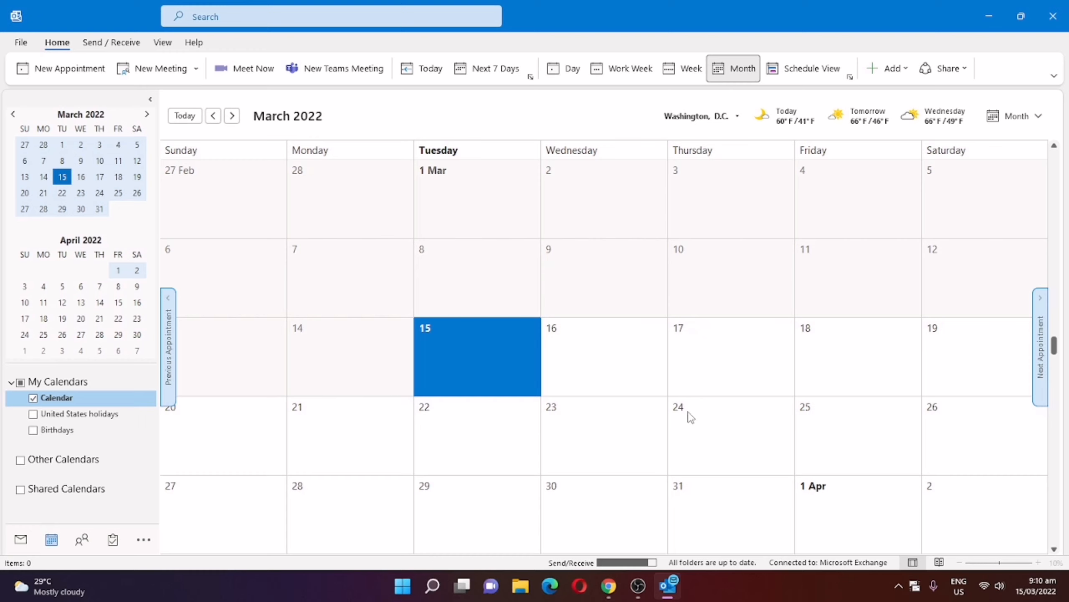
Step: Create a new appointment on Saturday 26 March 2022 titled "Masters in Management Development Class"
left_click(959, 434)
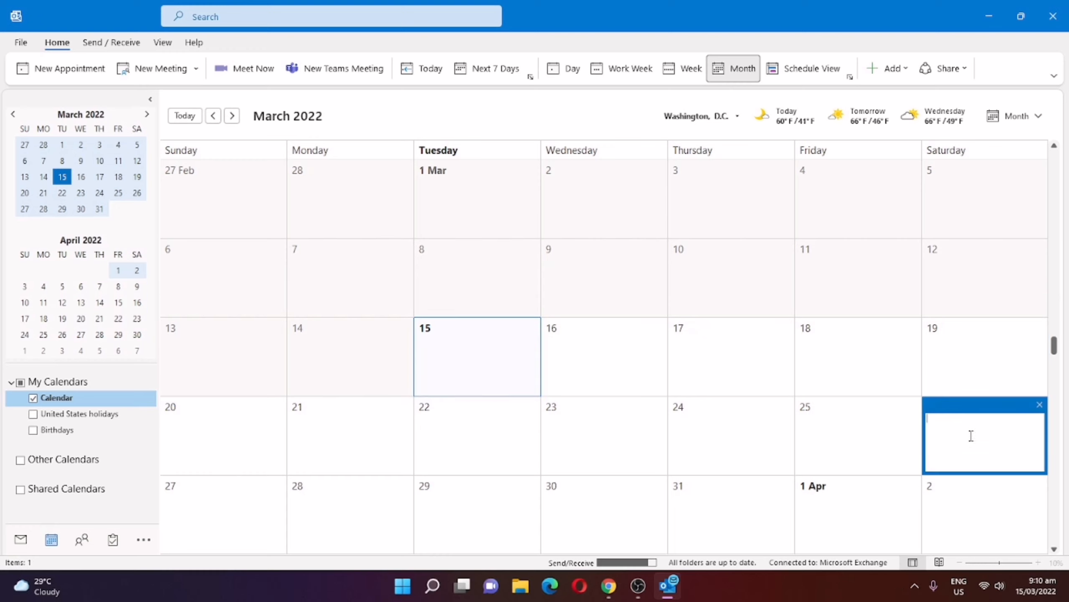
left_click(69, 76)
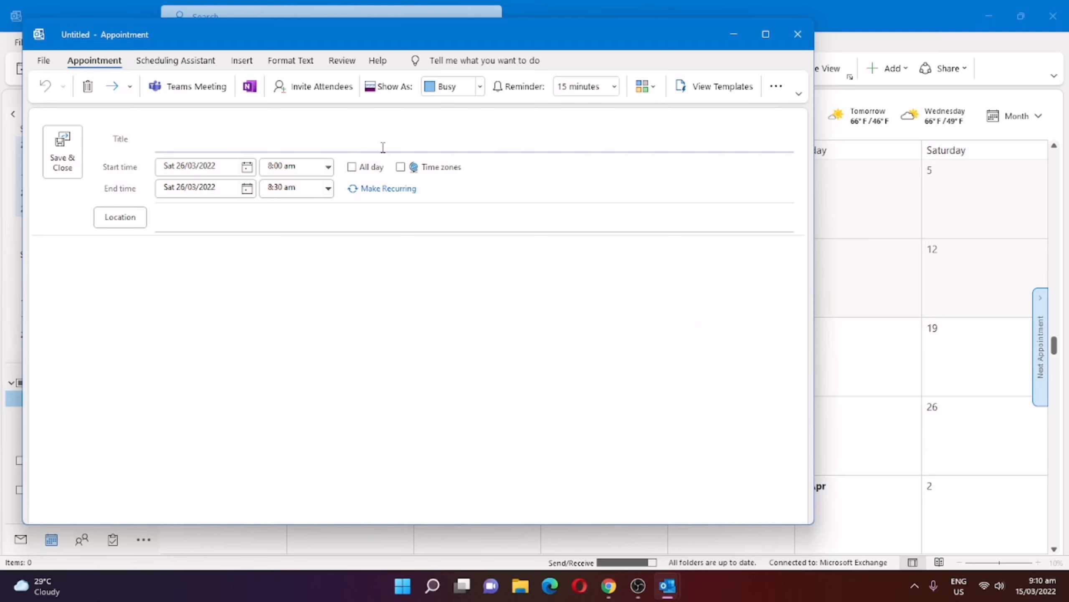
type("ma")
key("BackSpace")
type("SCLASS")
key("BackSpace")
key("BackSpace")
key("BackSpace")
key("BackSpace")
key("BackSpace")
type("MAS")
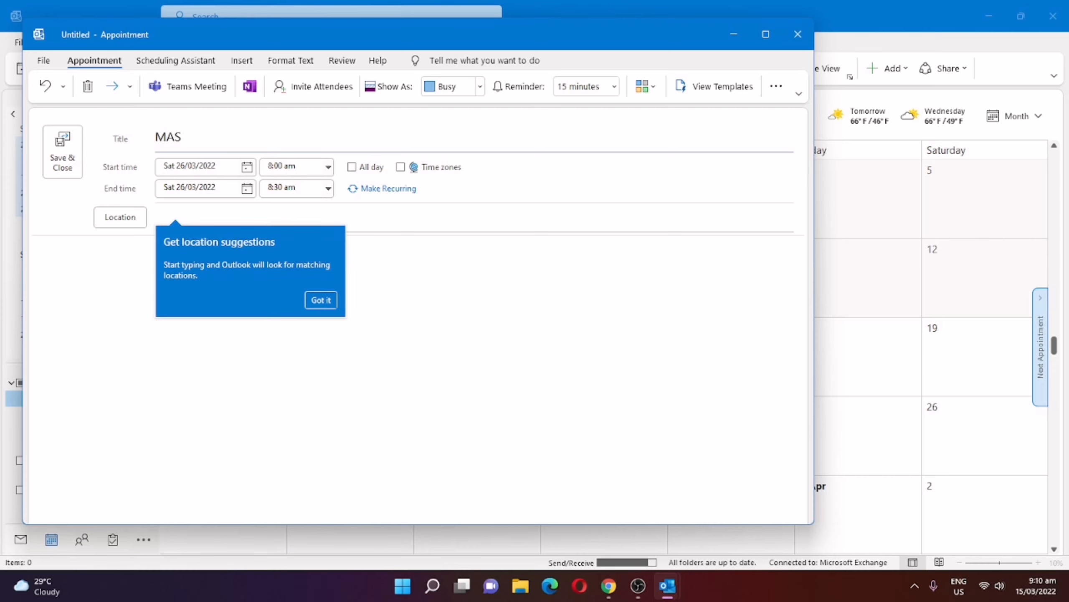
key("BackSpace")
key("BackSpace")
type("asters in Management De")
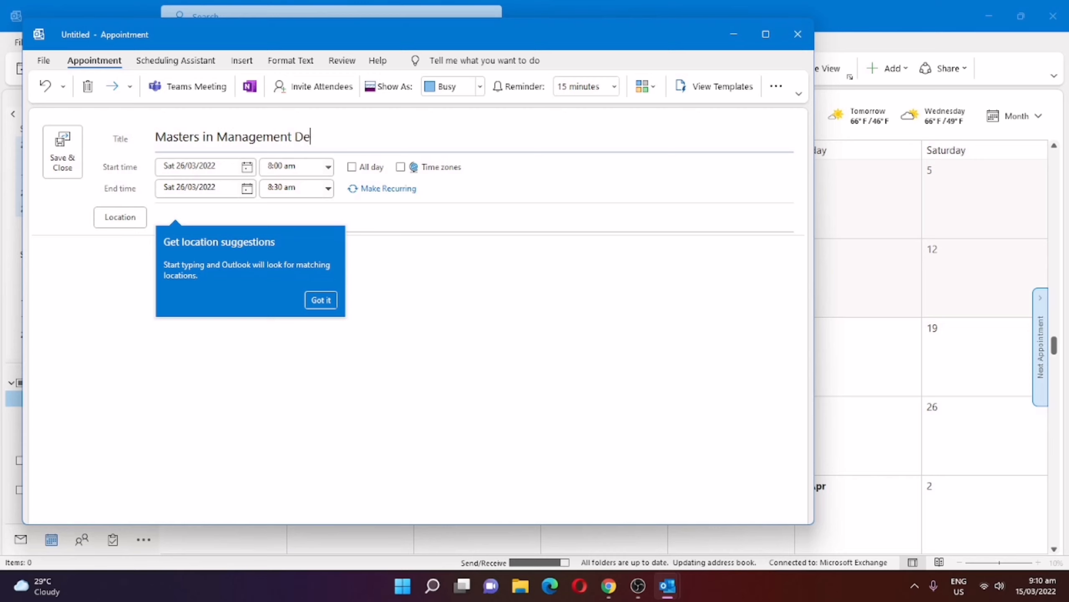
type("velopment Class")
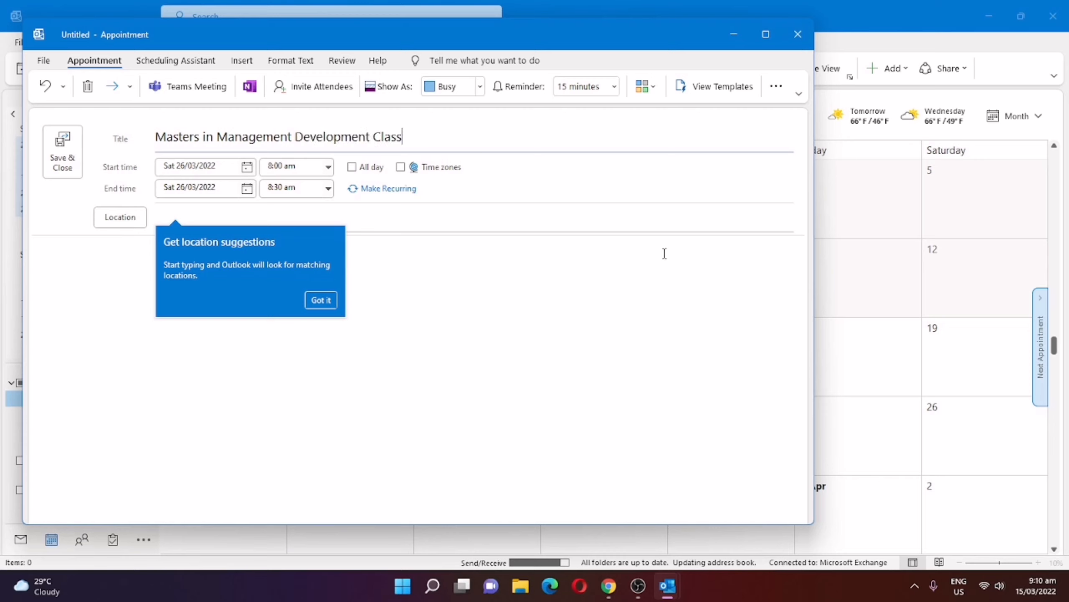
left_click(247, 167)
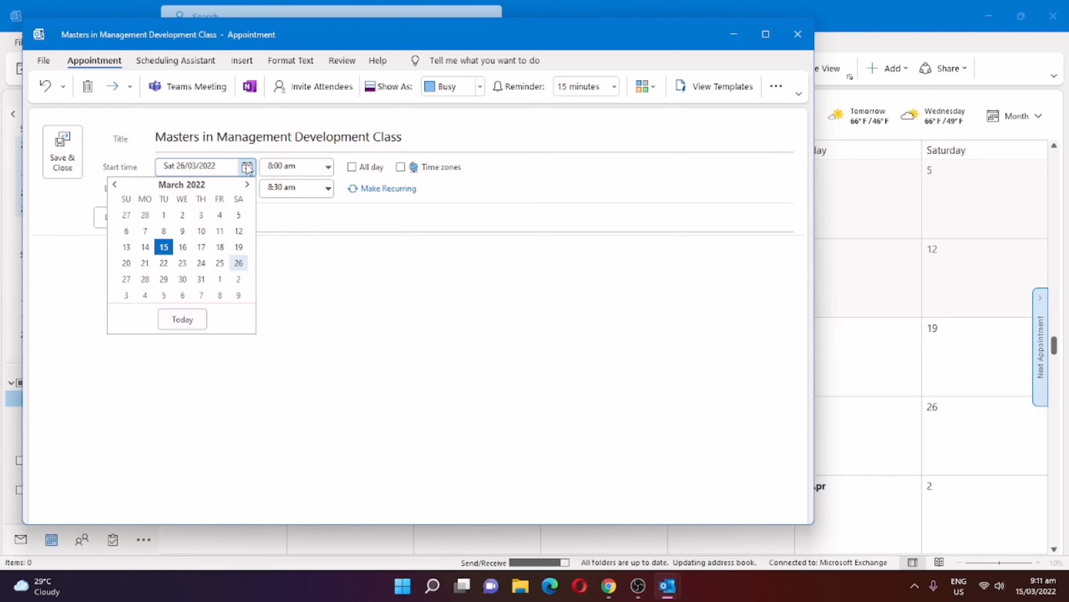
left_click(248, 167)
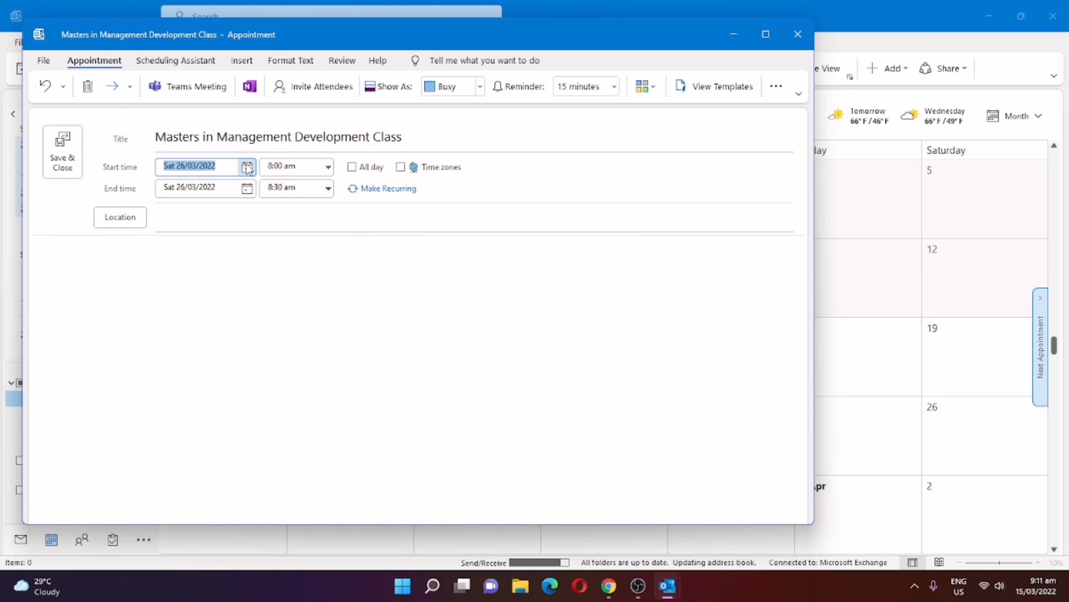
left_click(247, 167)
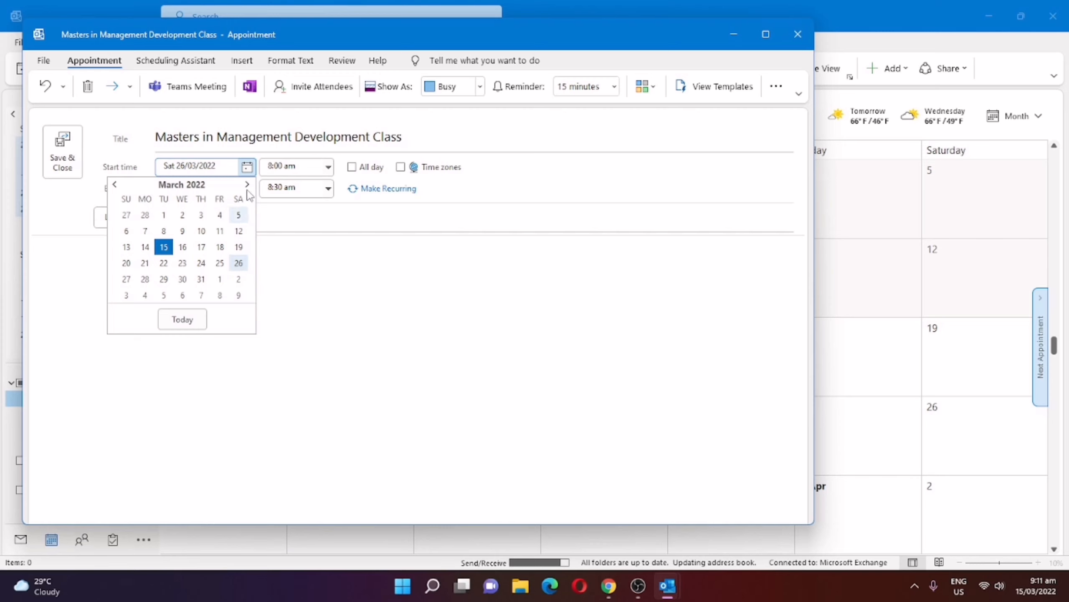
left_click(247, 167)
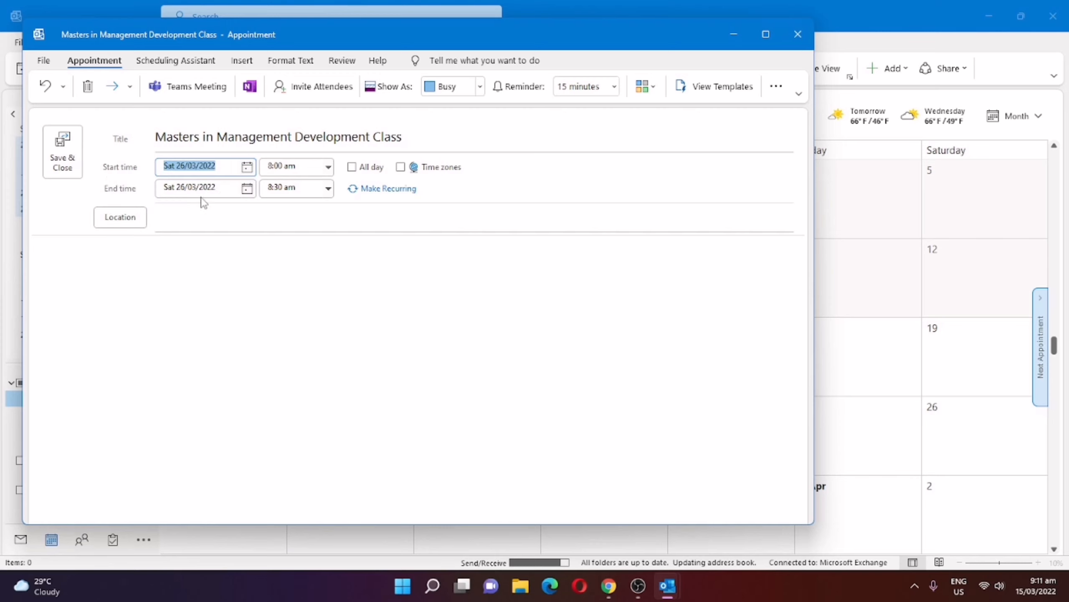
left_click(328, 167)
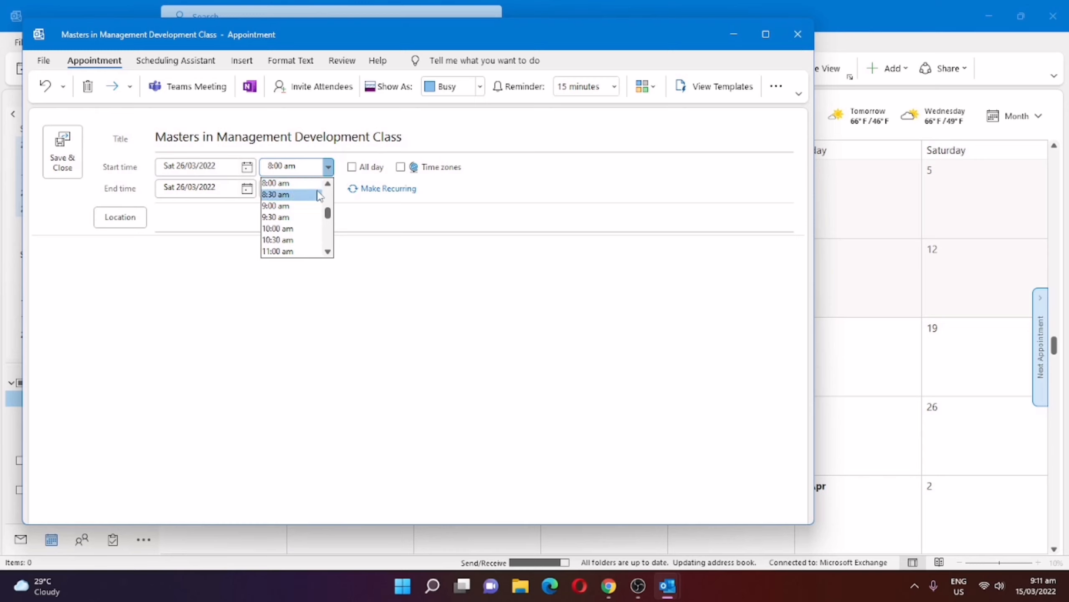
left_click(328, 167)
Step: Set the appointment's end time to 5:00 pm
left_click(328, 188)
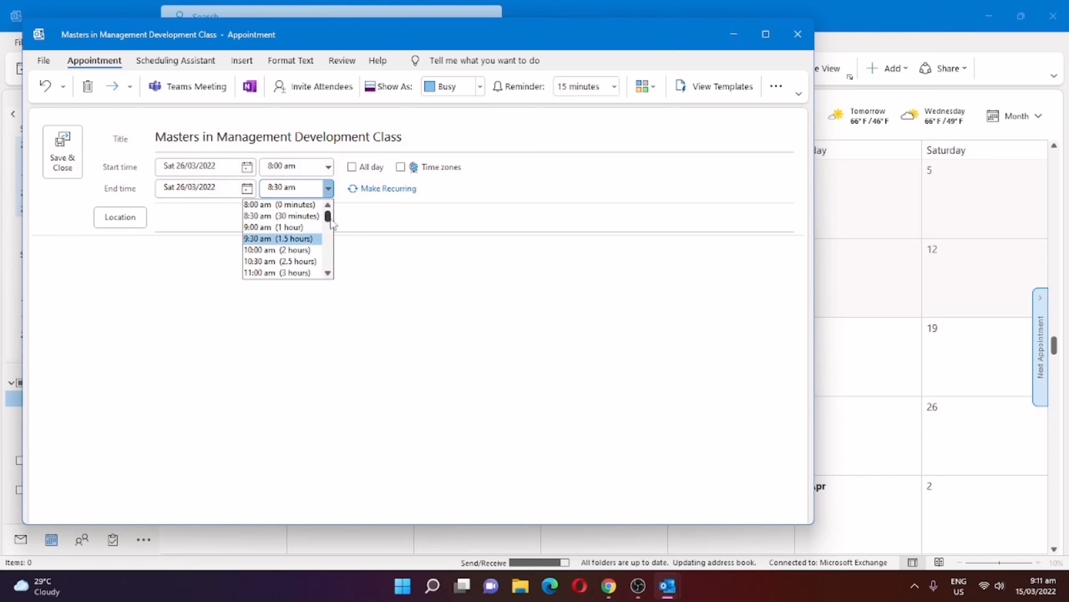
left_click_drag(331, 222, 332, 234)
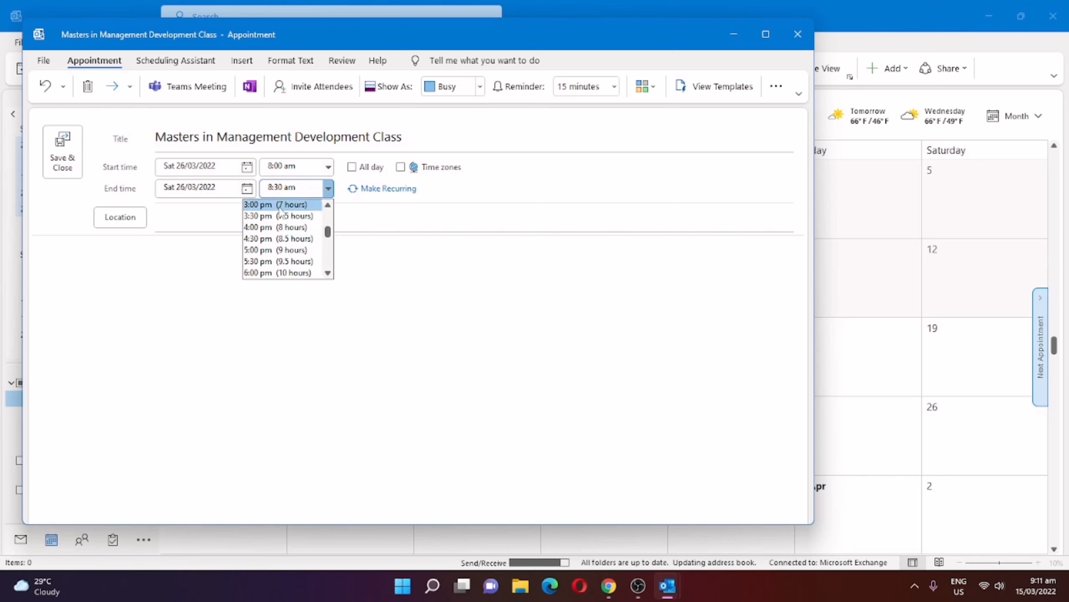
left_click(278, 250)
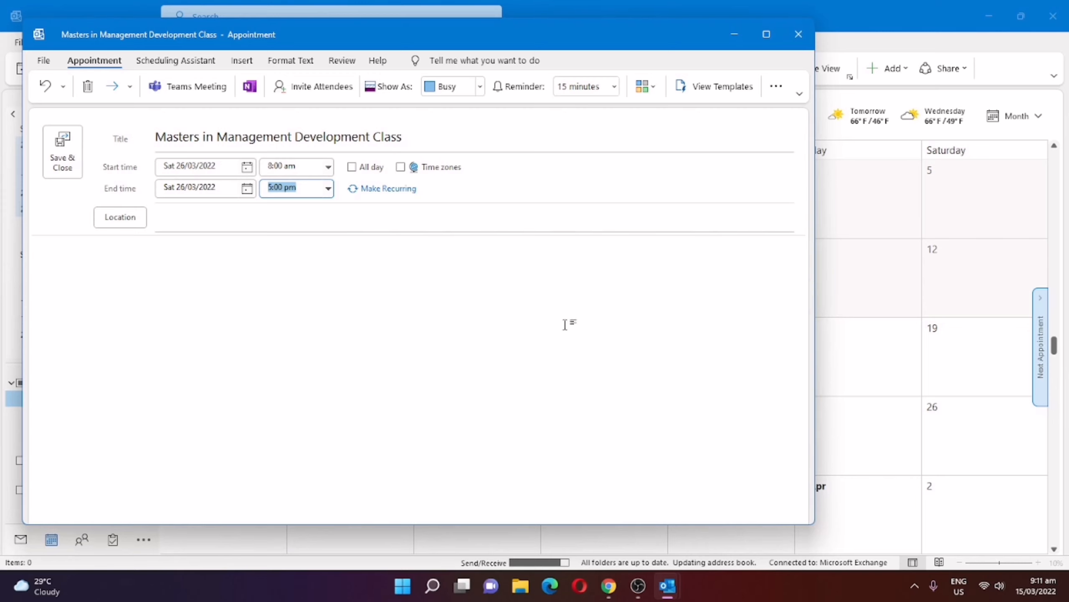
left_click(415, 286)
left_click(351, 167)
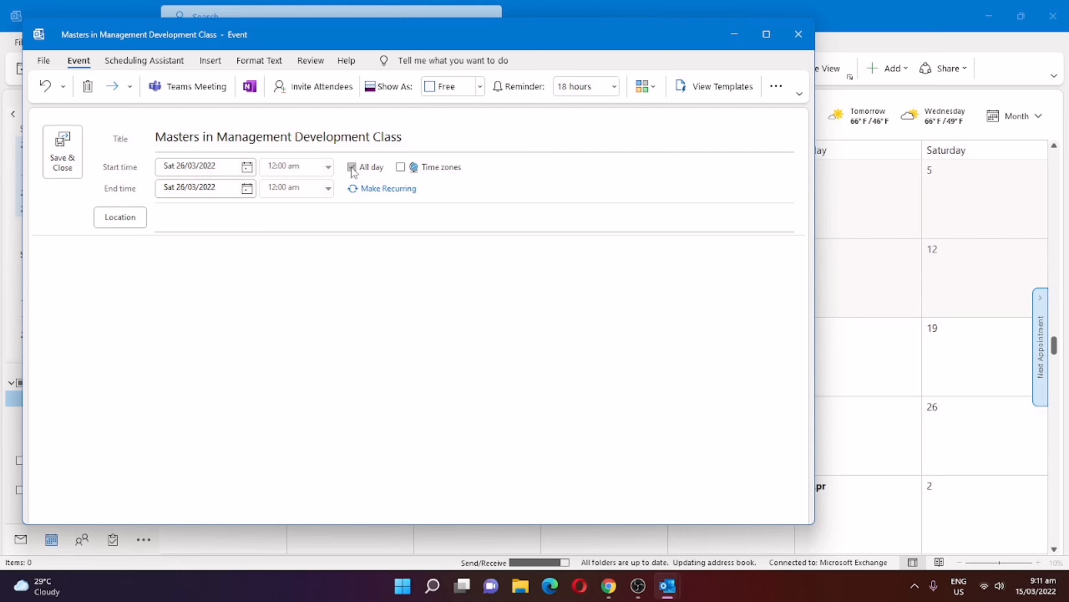
left_click(352, 167)
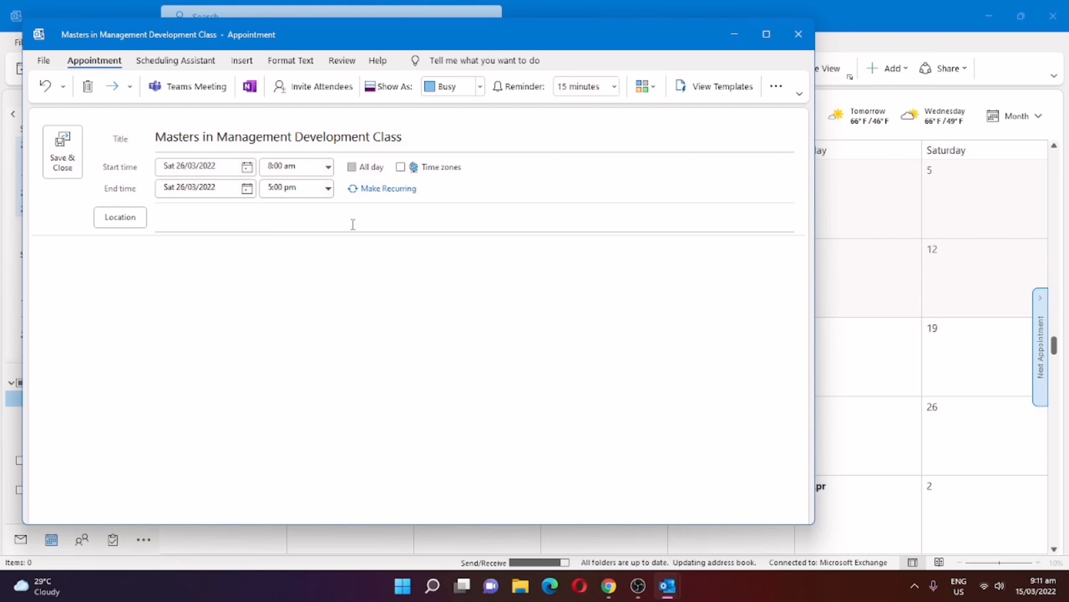
Step: Make the appointment recur weekly on Saturday, from 26/03/2022 until 10/09/2022
left_click(396, 191)
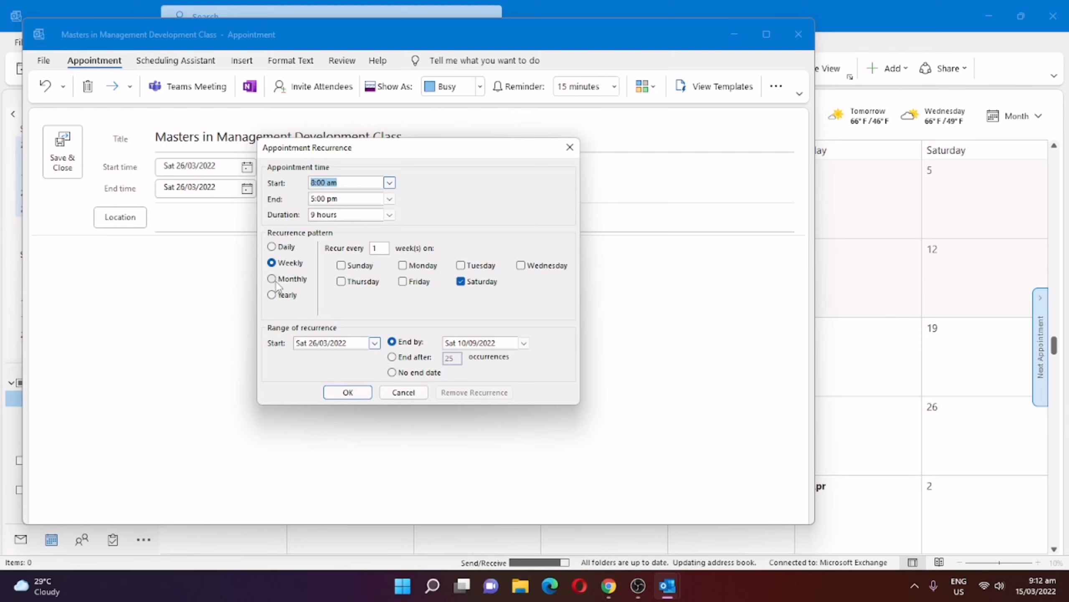
left_click(348, 393)
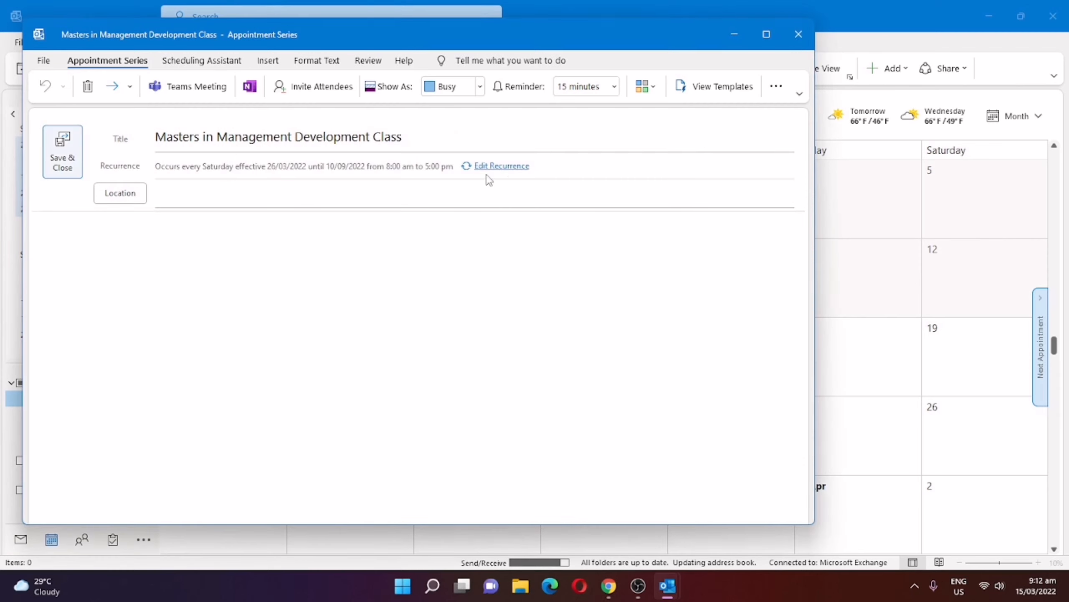
left_click(327, 187)
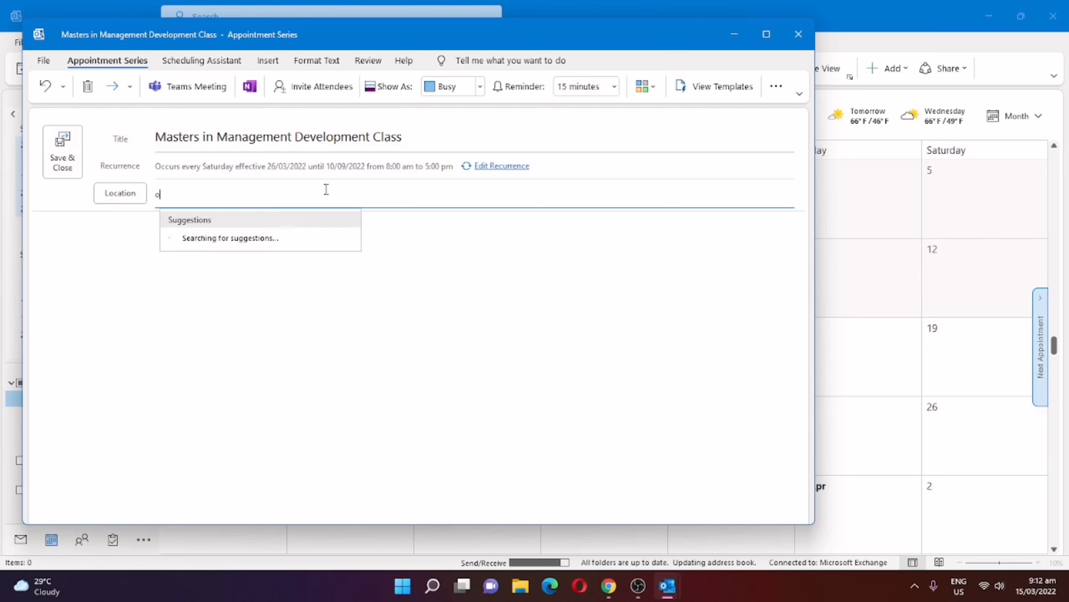
type("oN")
key("BackSpace")
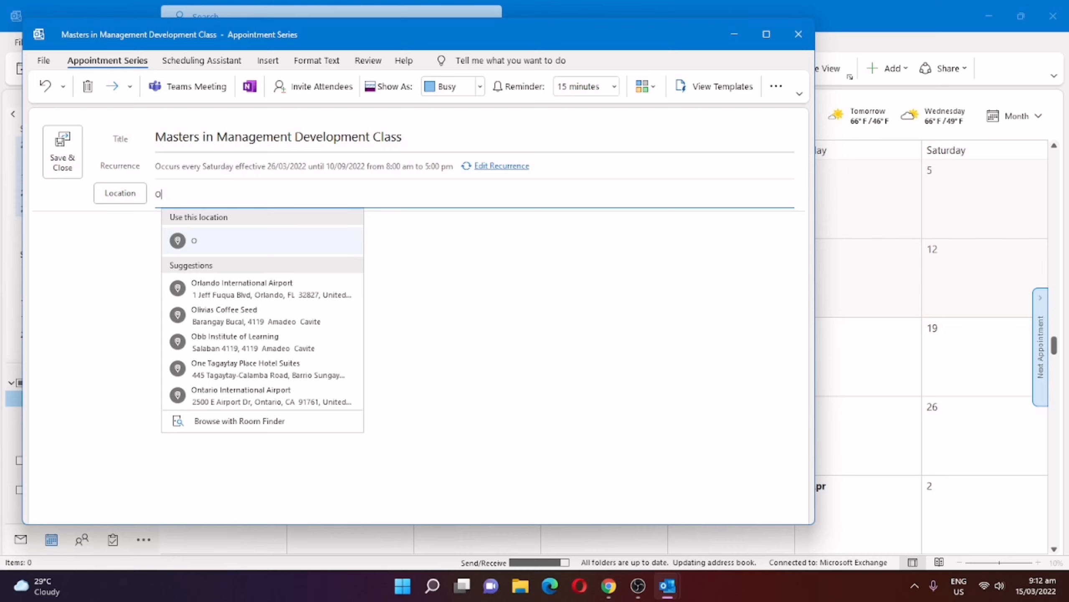
key("BackSpace")
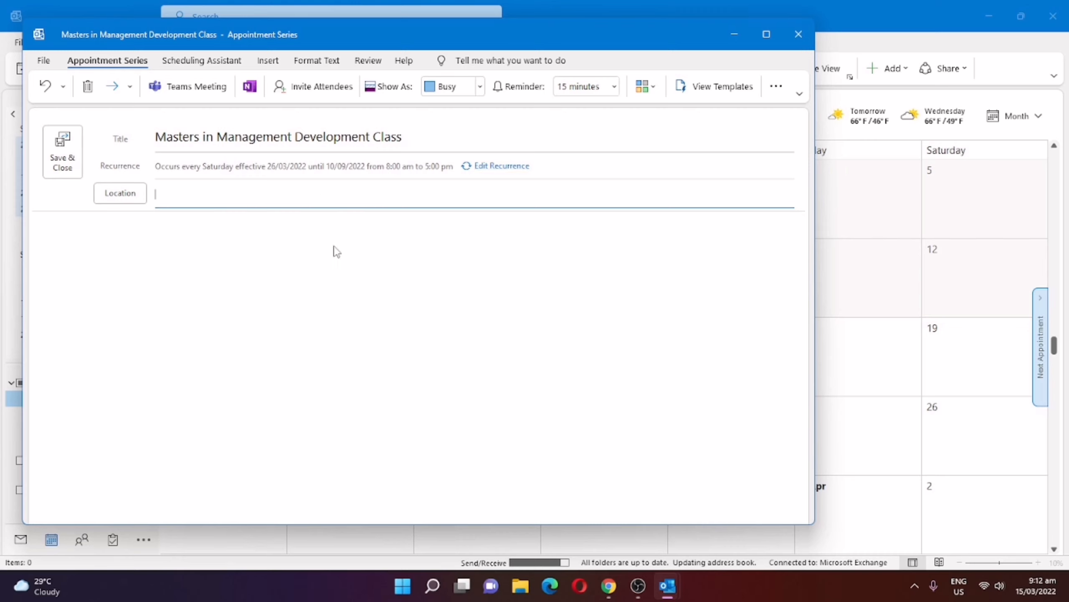
left_click(452, 246)
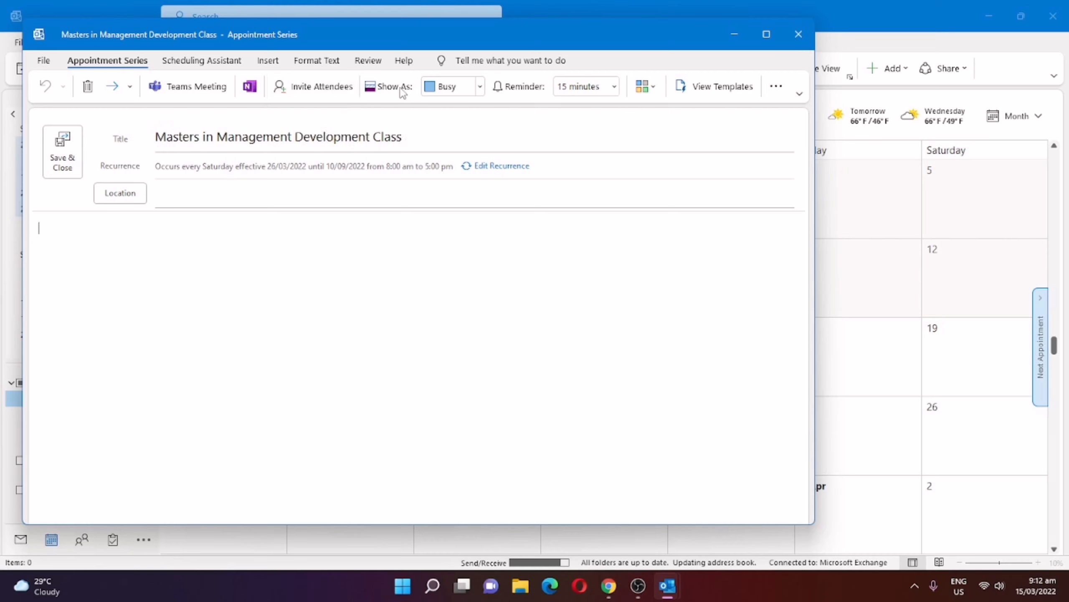
left_click(480, 86)
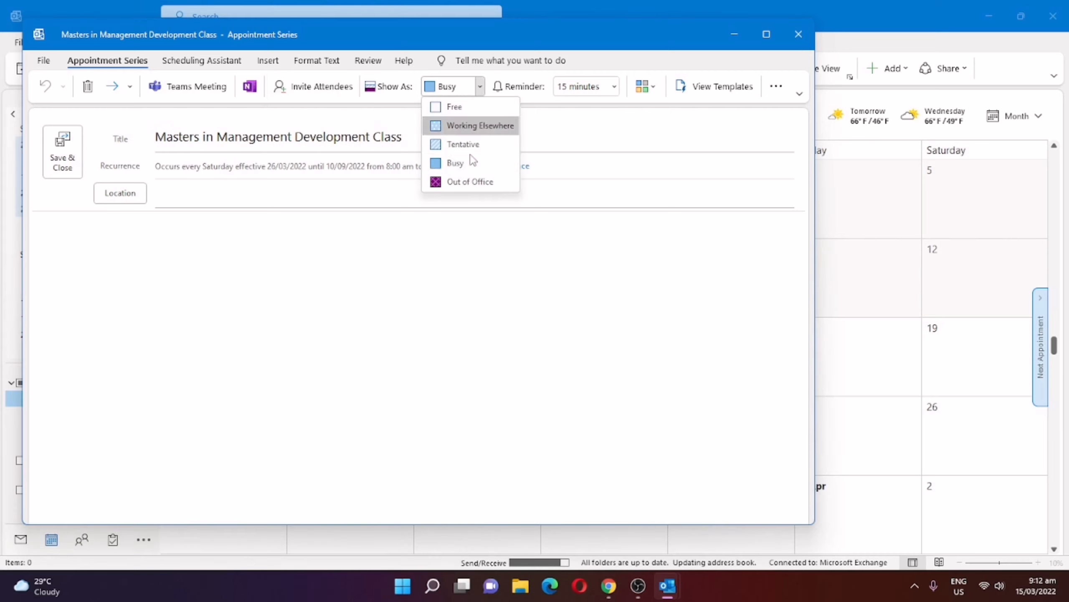
left_click(550, 238)
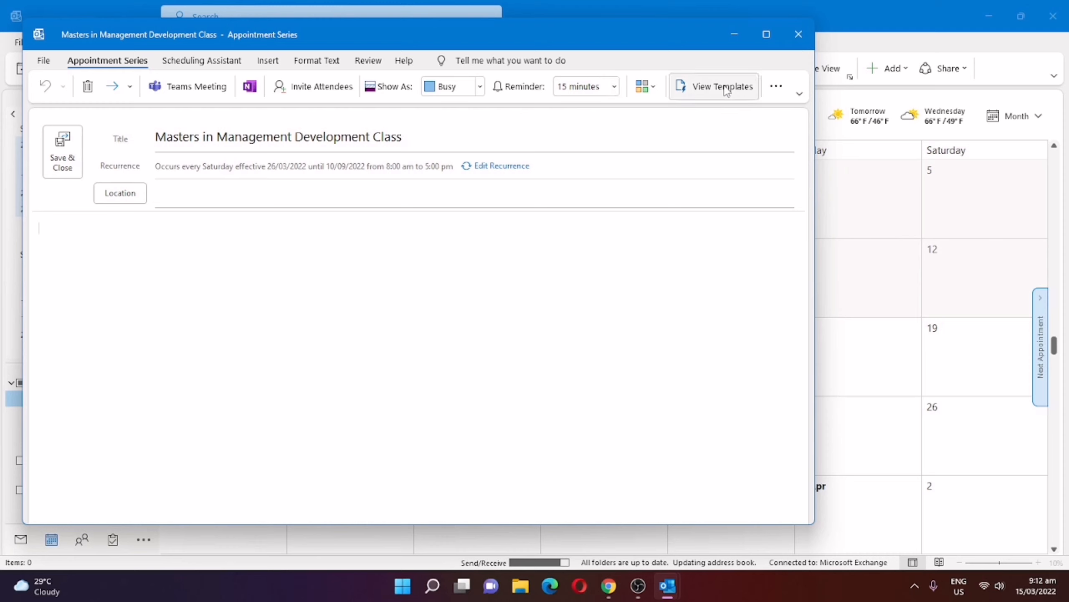
Step: Assign the red category to the appointment series and name the category "MDM Classs"
left_click(646, 86)
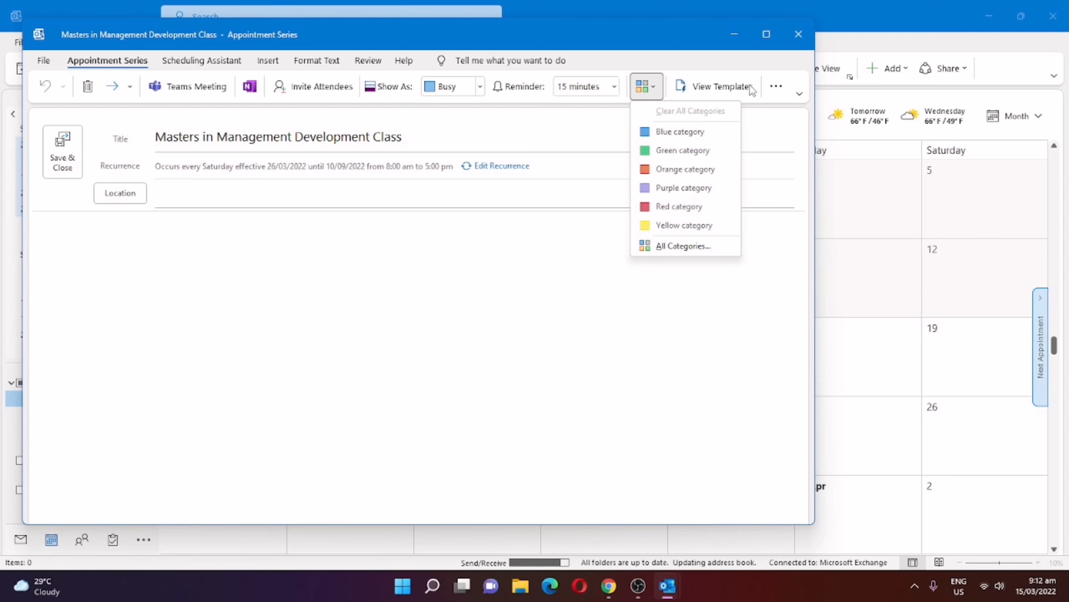
left_click(687, 207)
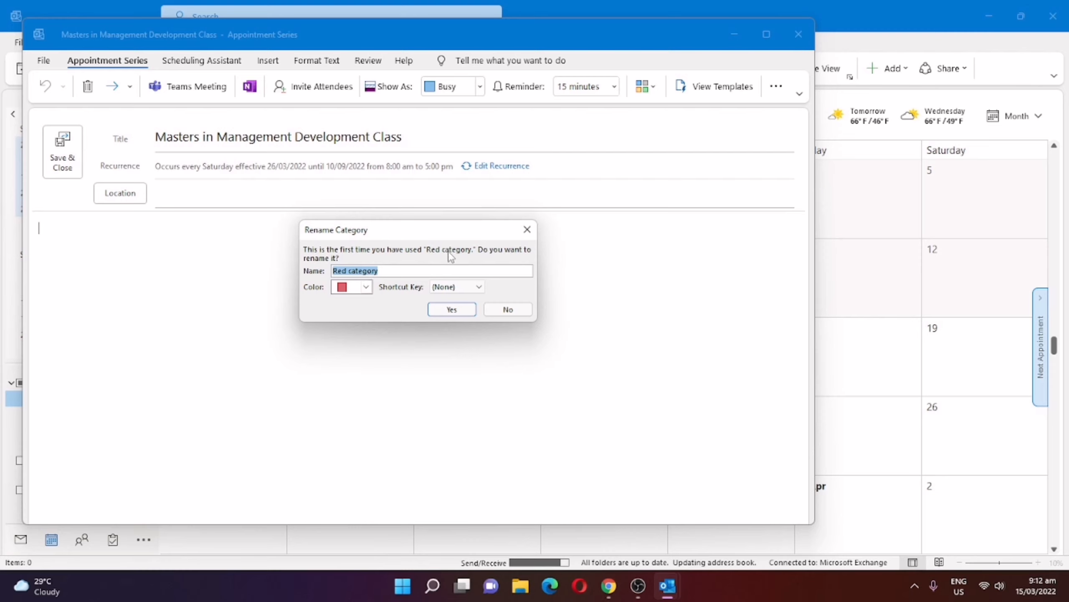
type("C")
type("CLASS")
key("BackSpace")
key("BackSpace")
key("BackSpace")
key("BackSpace")
type("mas")
key("BackSpace")
key("BackSpace")
key("BackSpace")
type("Master Clas")
key("BackSpace")
key("BackSpace")
key("BackSpace")
key("BackSpace")
key("BackSpace")
key("BackSpace")
key("BackSpace")
key("BackSpace")
key("BackSpace")
key("BackSpace")
key("BackSpace")
type("c")
Step: Give the category the shortcut key CTRL+F12 and confirm the renaming
left_click(479, 287)
left_click(459, 288)
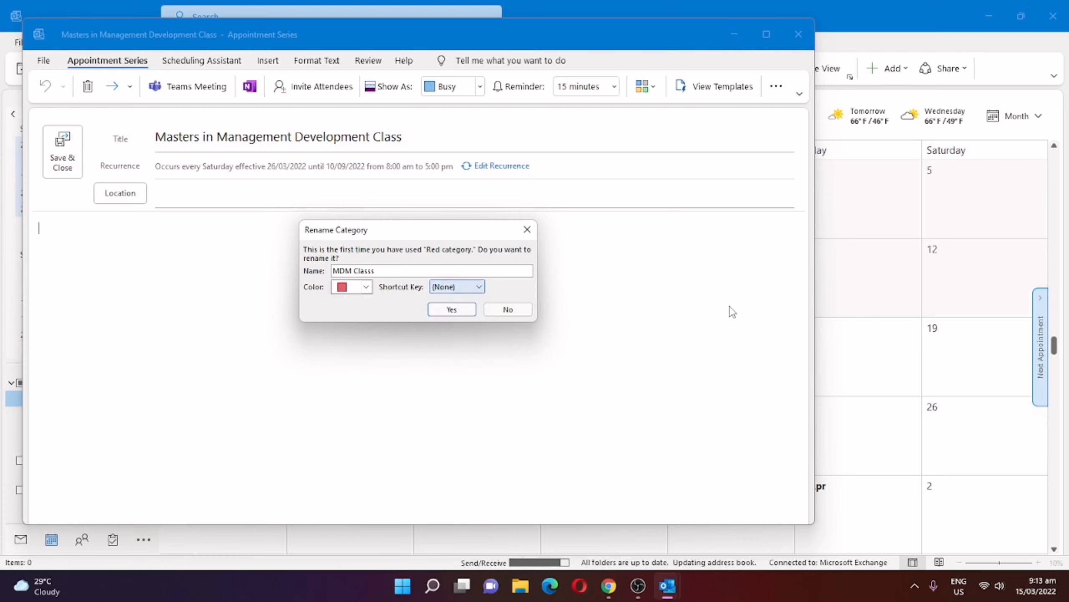
left_click(460, 288)
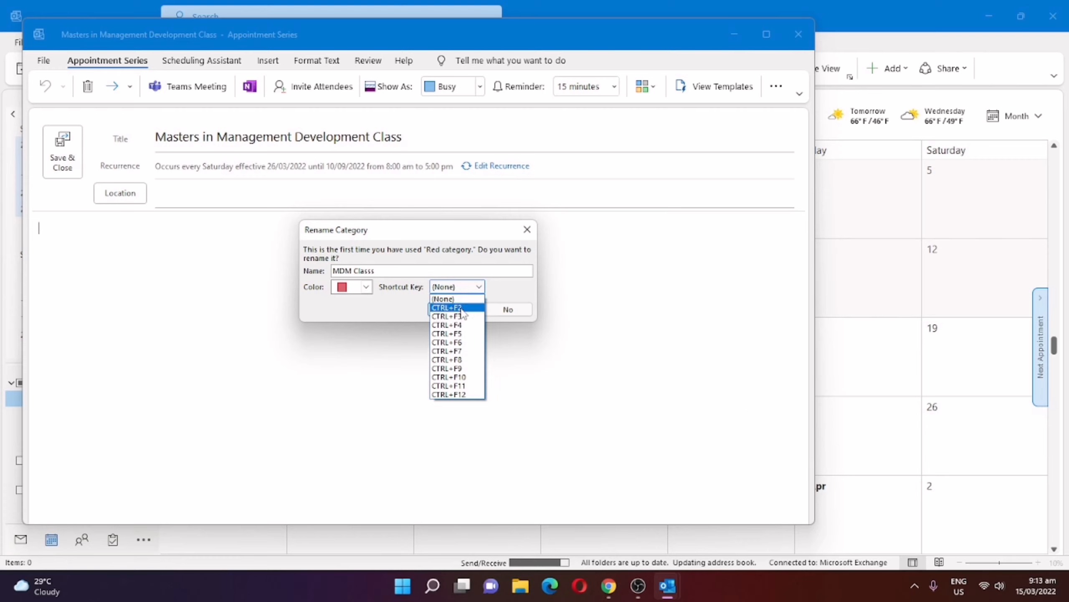
left_click(453, 395)
left_click(459, 310)
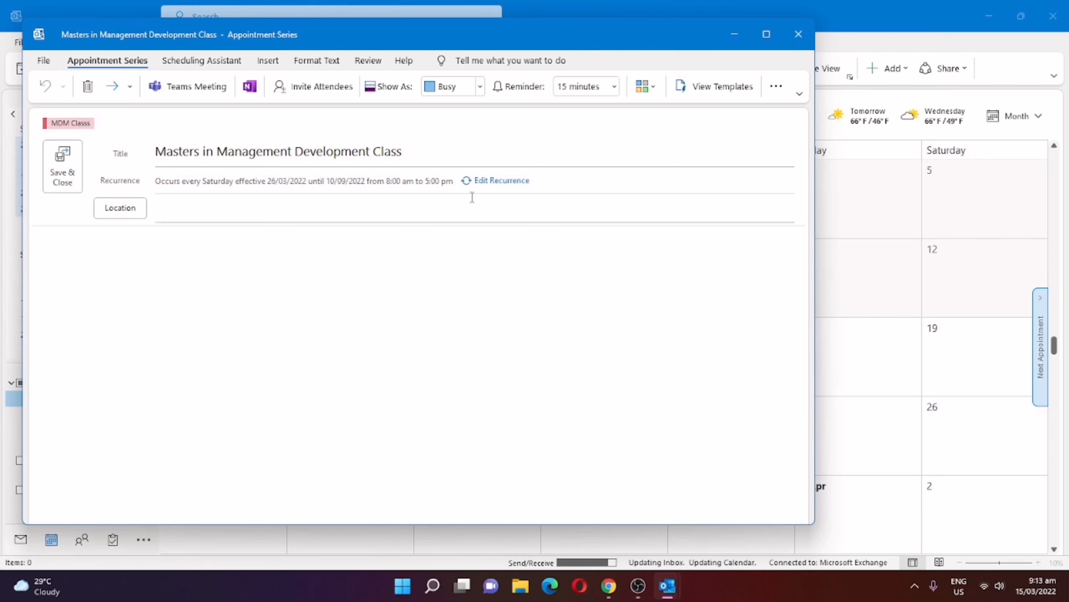
Step: Save and close the appointment series, and check its Saturday occurrences in the March and April calendar
left_click(62, 167)
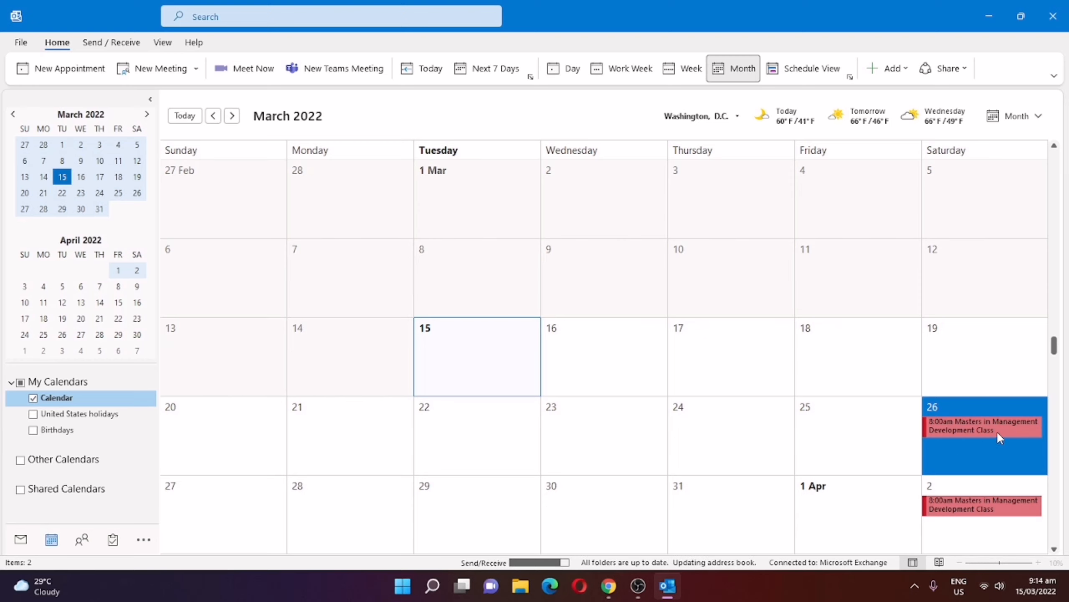
scroll(1023, 453, "down", 4)
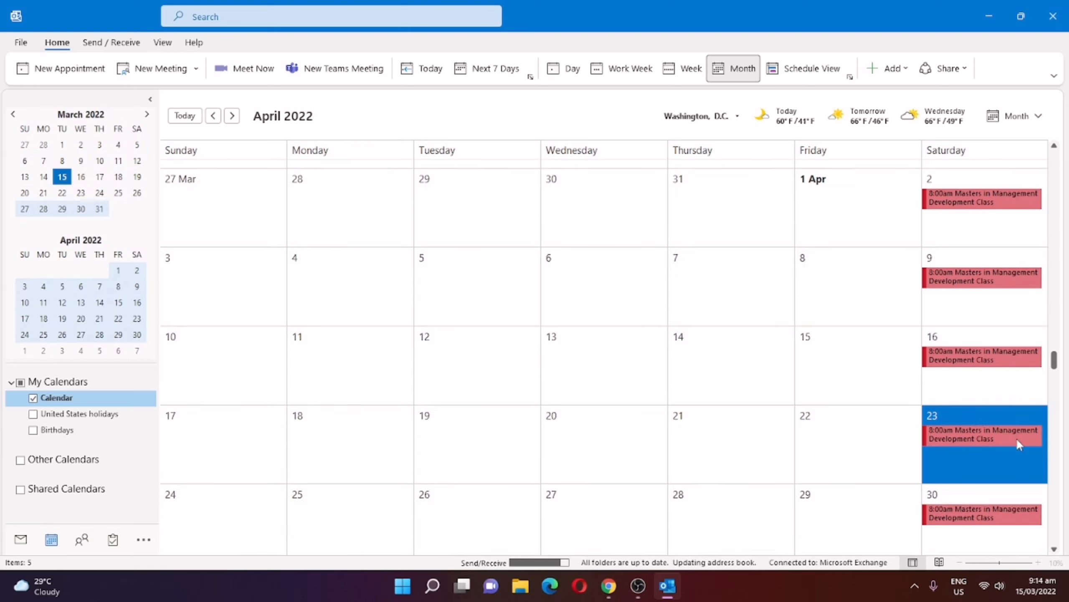
scroll(1016, 438, "up", 4)
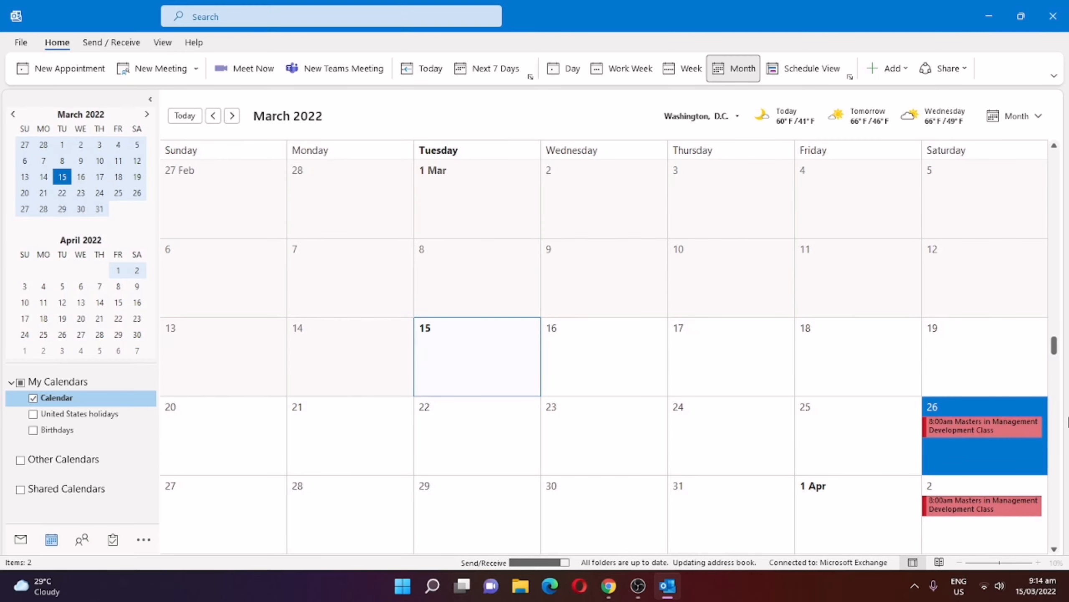
Step: Check the Saturday class occurrences from April through early June in the month calendar, and return to March 2022
scroll(966, 419, "down", 5)
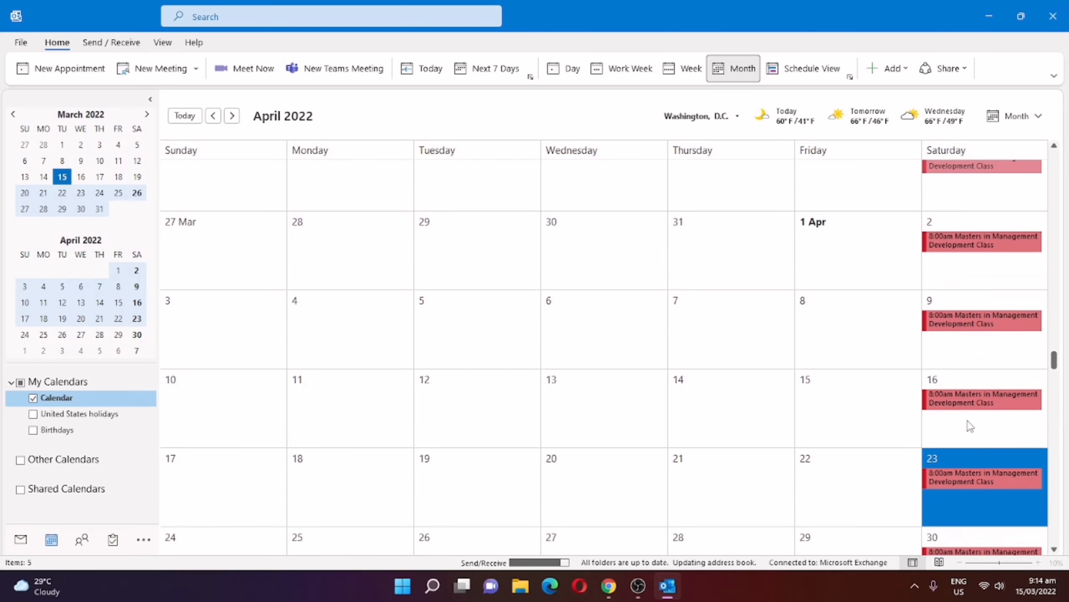
scroll(967, 418, "down", 6)
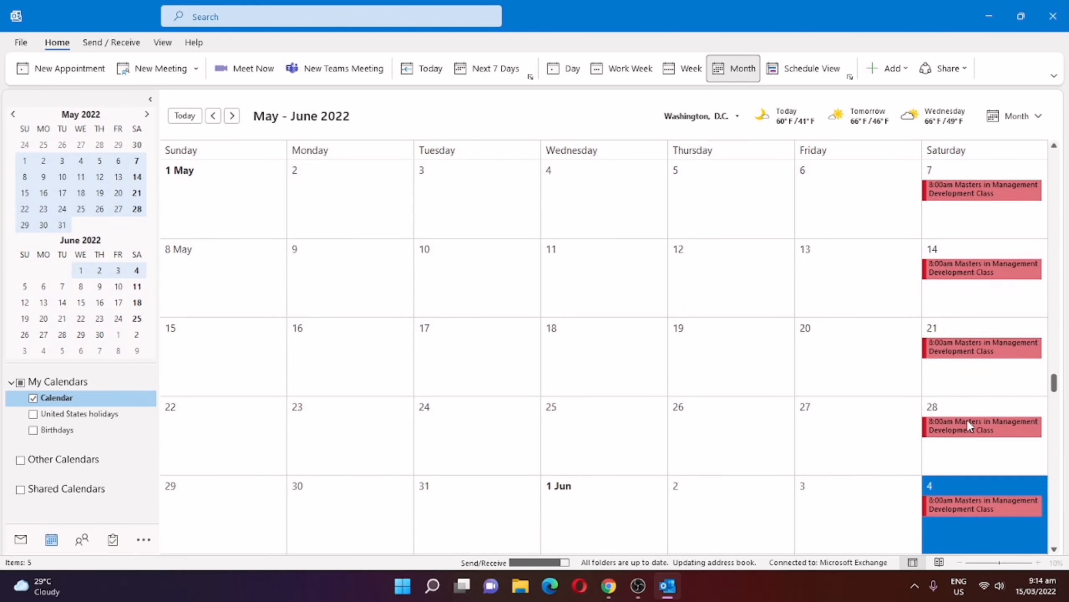
scroll(967, 419, "up", 11)
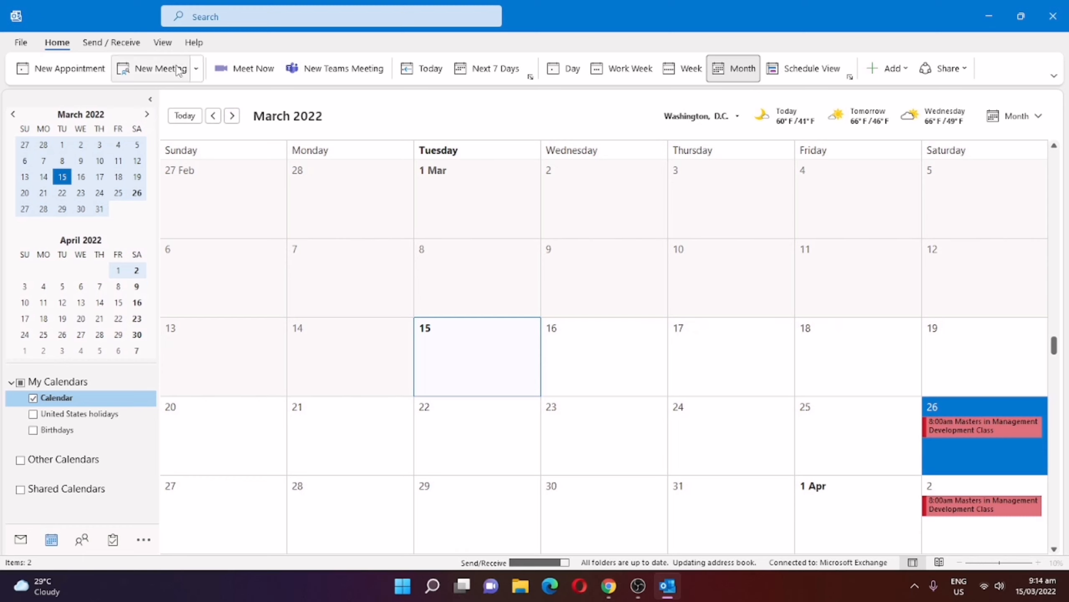
Step: Show the calendar by week to examine the class on Saturday 26 March, and return to the month view
left_click(163, 44)
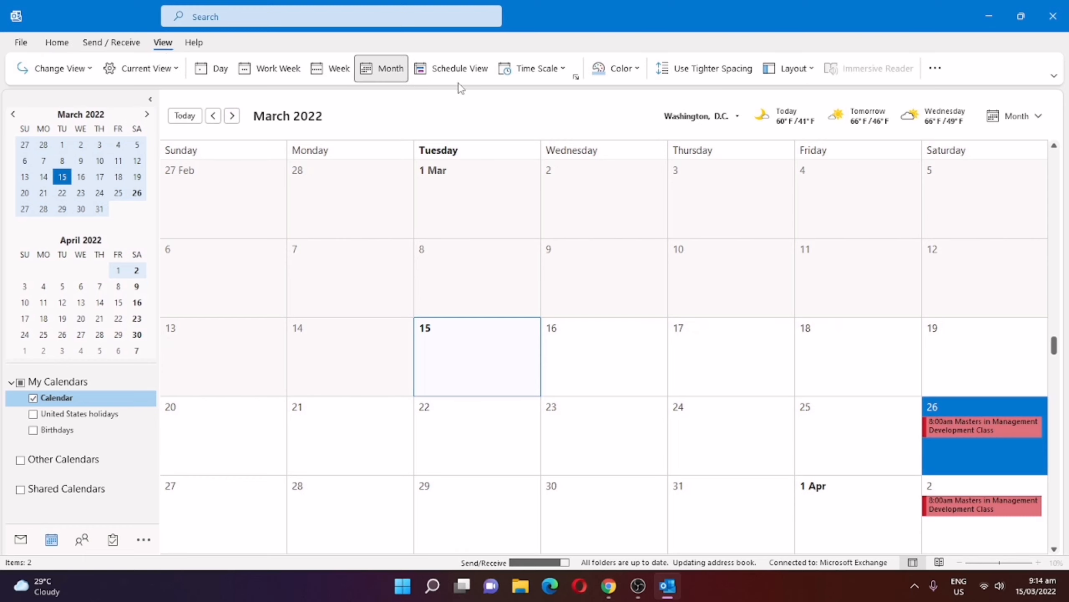
left_click(339, 70)
mouse_move(1013, 271)
scroll(1012, 270, "up", 3)
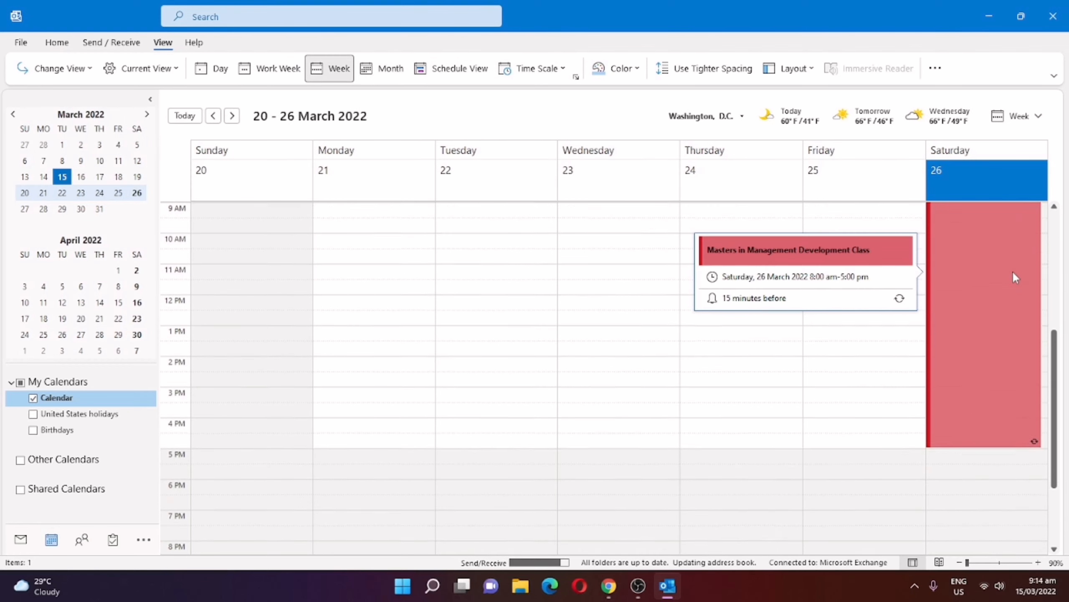
left_click(390, 69)
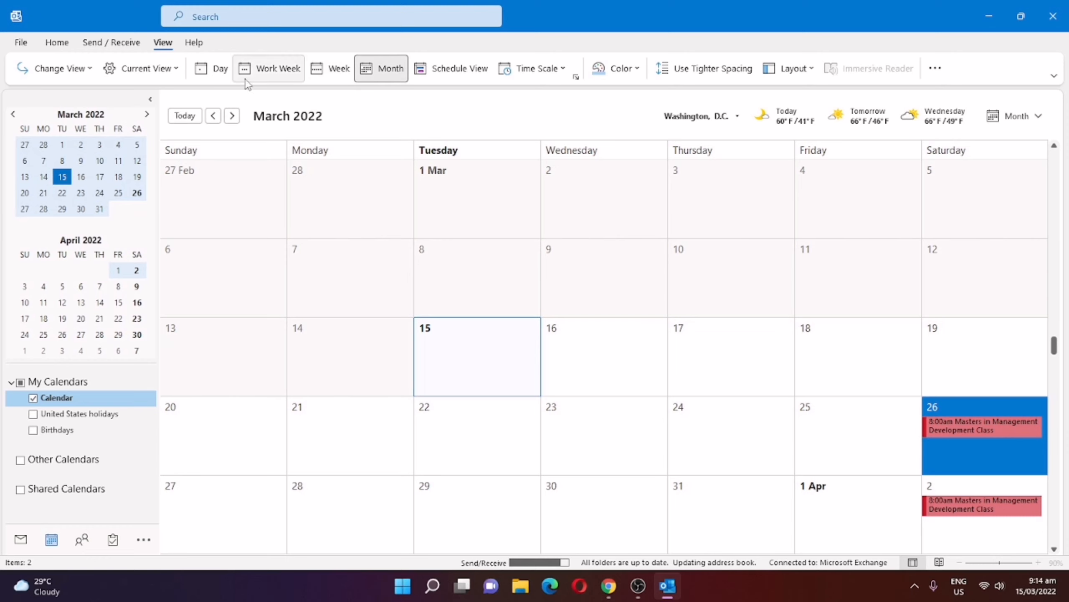
Step: Show 26 March 2022 in the day view and examine the class's full time span
left_click(219, 69)
mouse_move(701, 342)
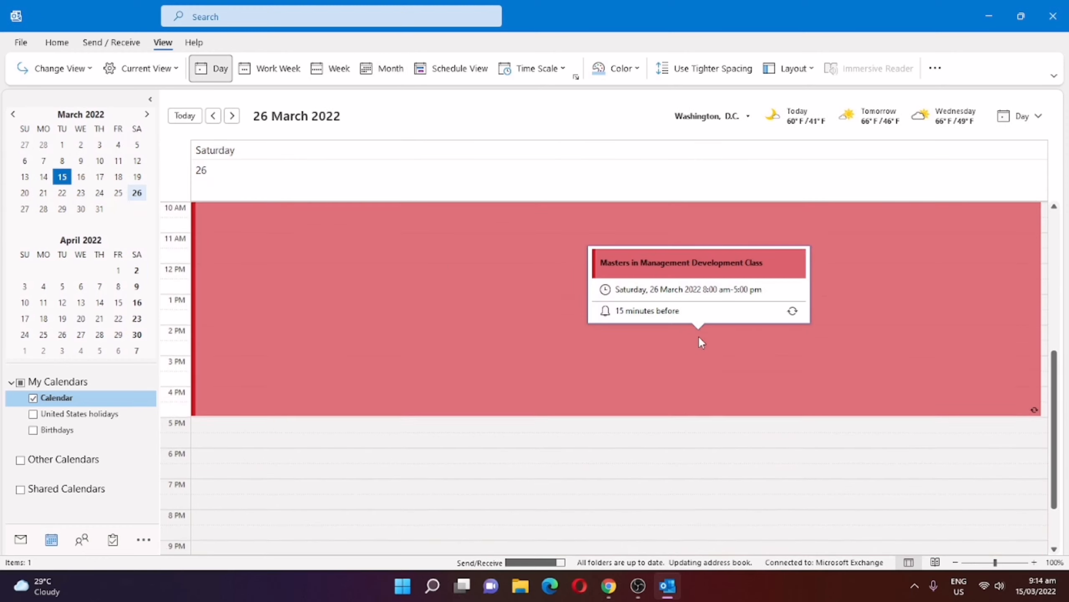
scroll(843, 373, "up", 5)
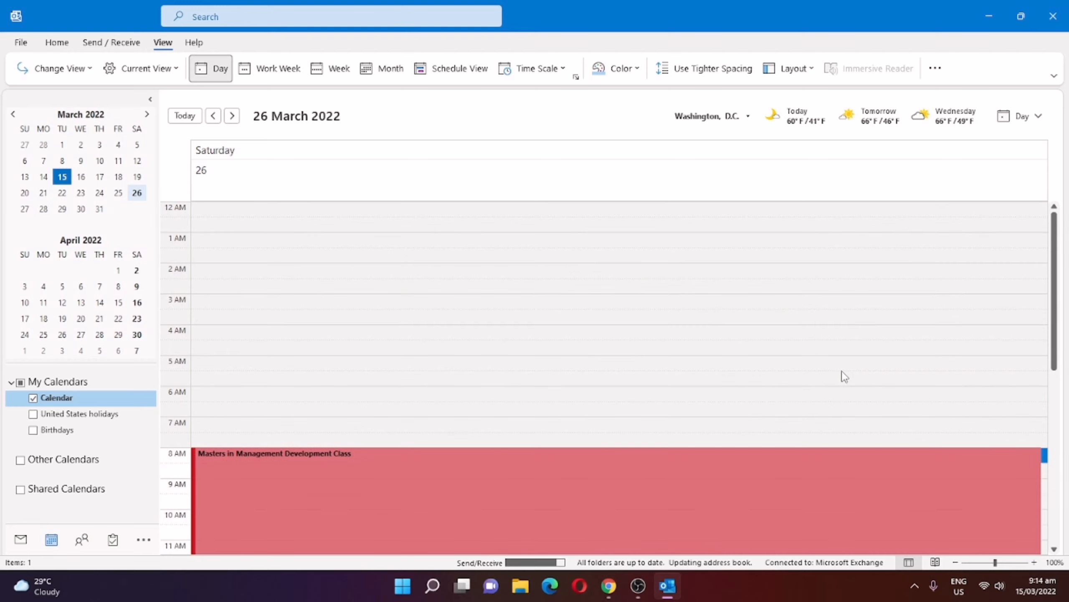
scroll(842, 371, "down", 8)
mouse_move(470, 351)
scroll(629, 395, "up", 8)
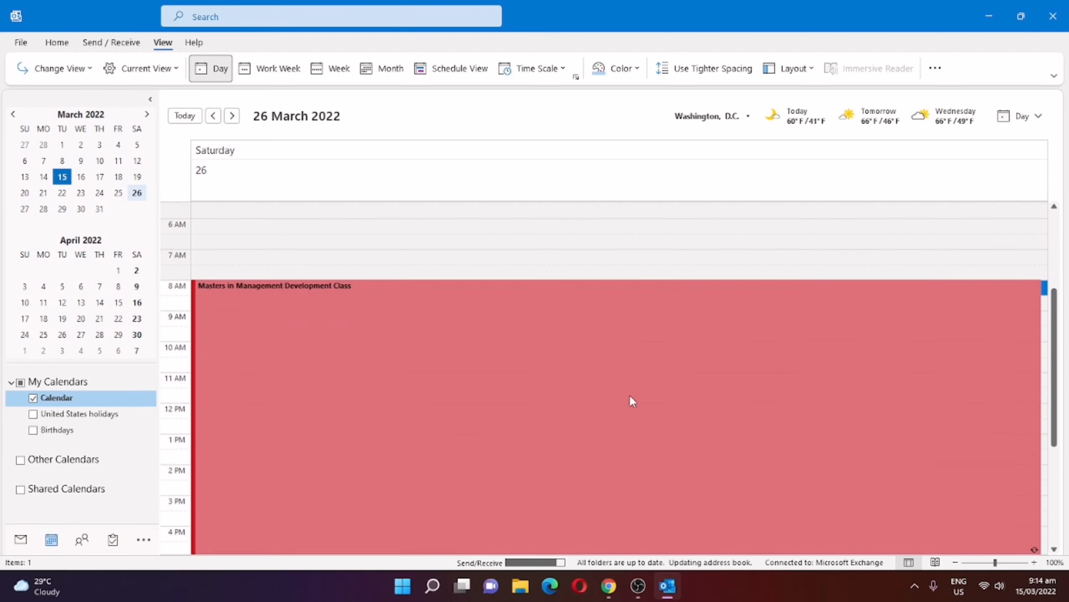
Step: Look at 20 - 26 March in the work week and week views, and restore the month view
left_click(272, 69)
left_click(337, 69)
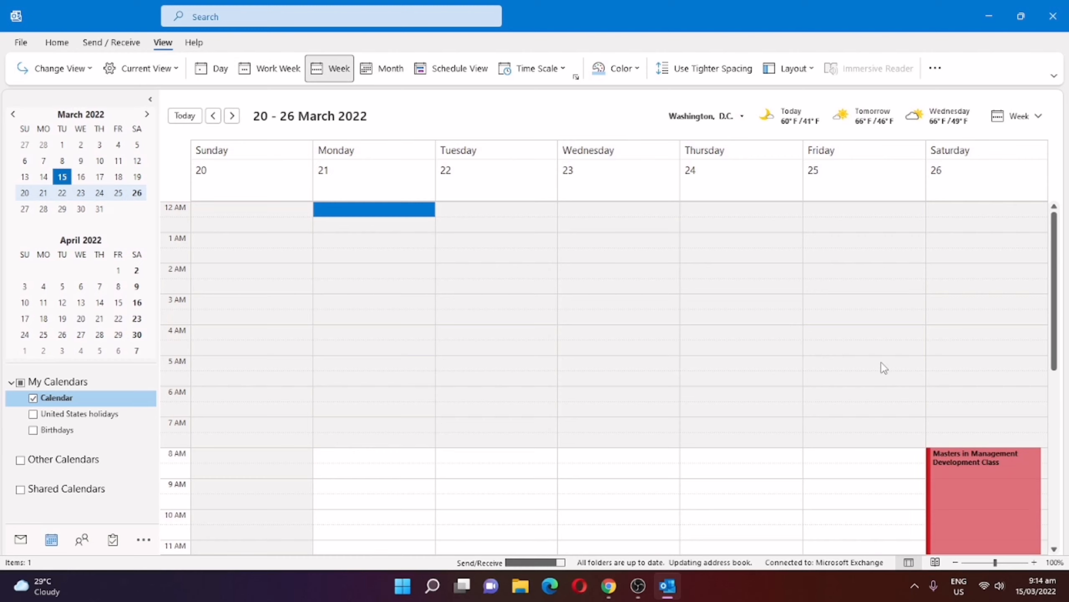
scroll(884, 358, "down", 1)
scroll(884, 358, "up", 1)
left_click(382, 69)
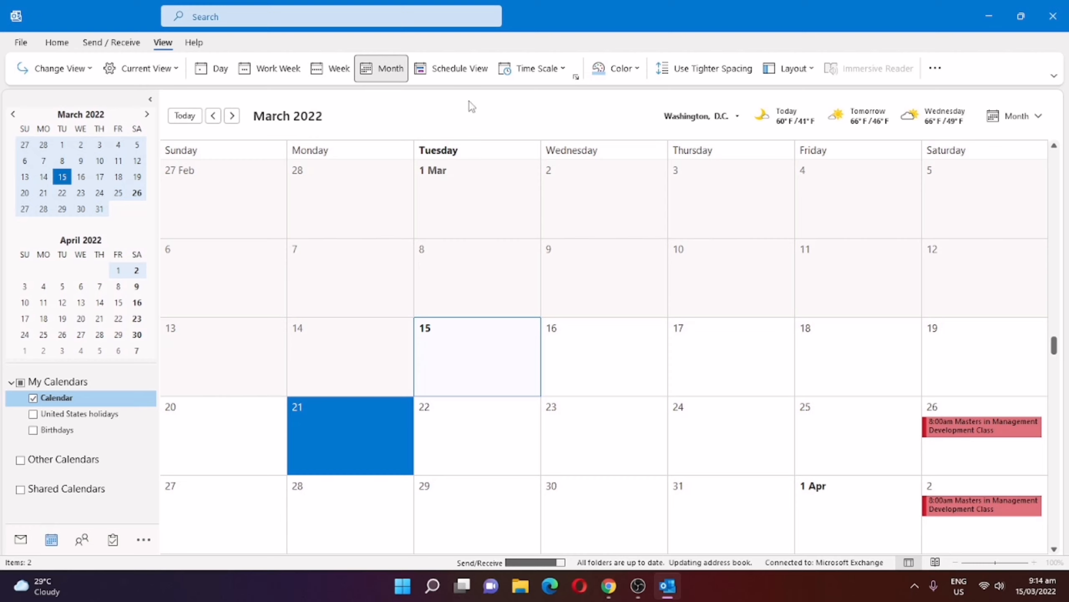
left_click(535, 68)
left_click(845, 97)
left_click(630, 69)
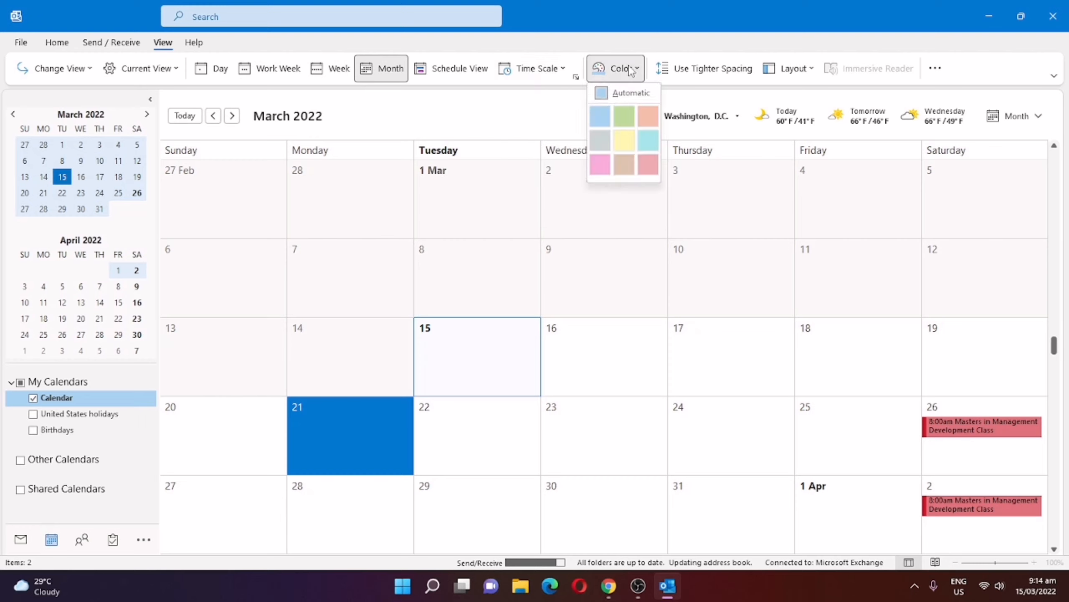
left_click(630, 69)
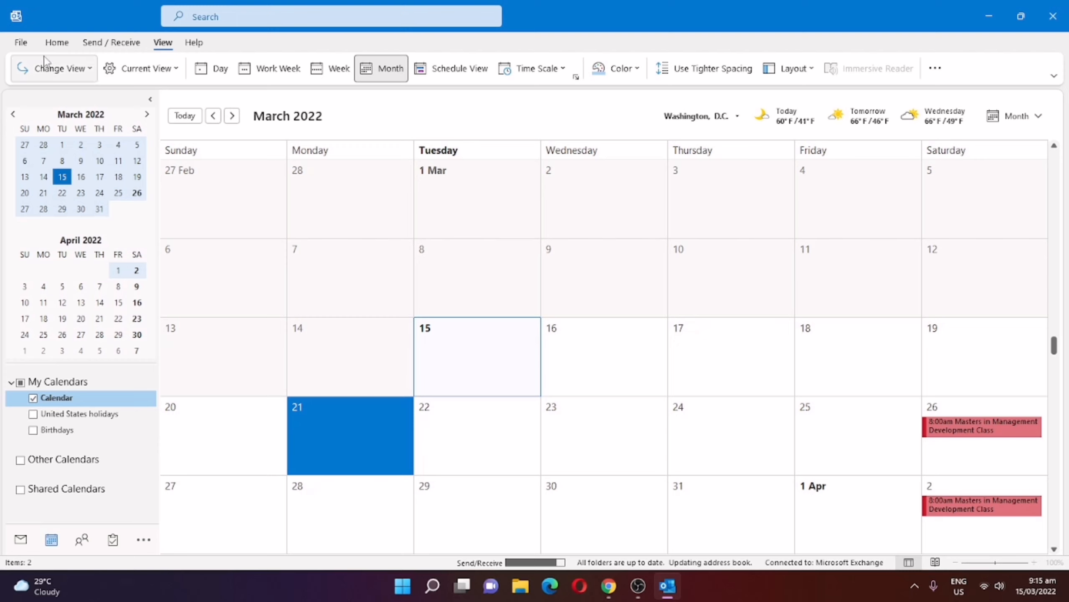
left_click(19, 68)
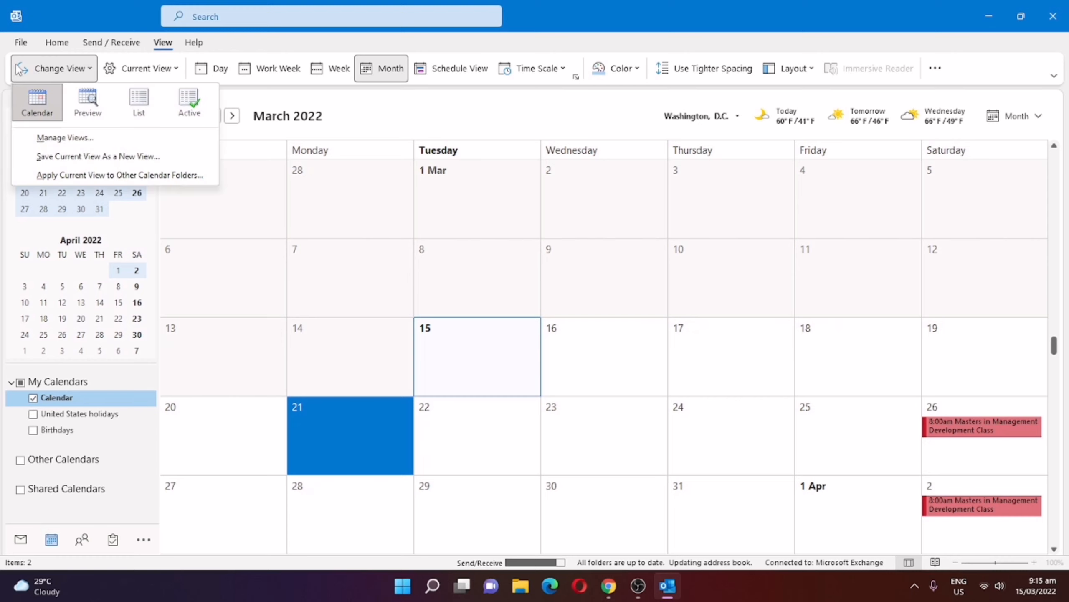
left_click(20, 68)
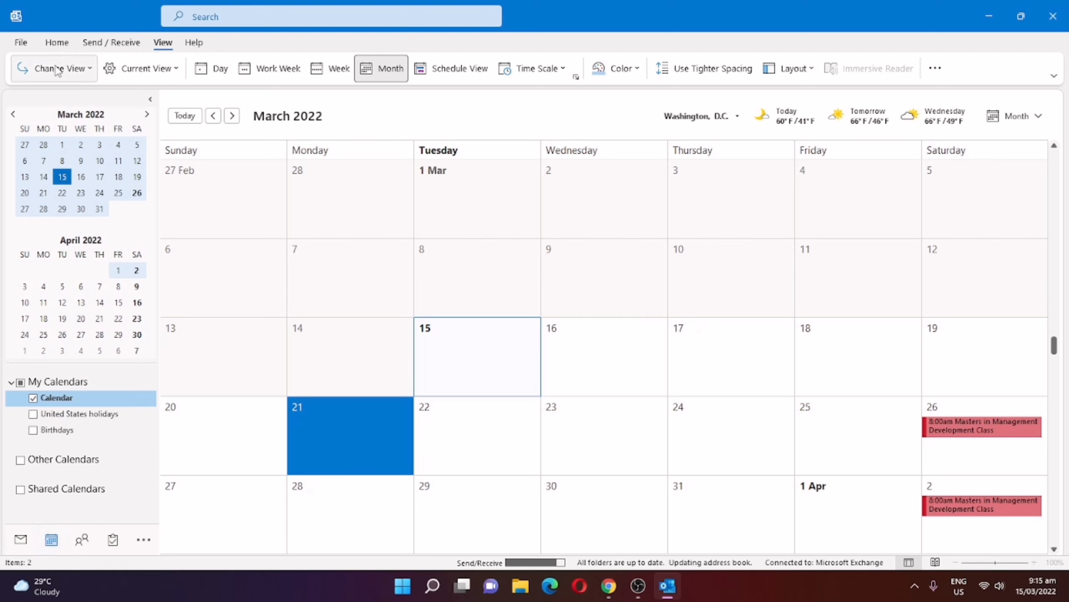
left_click(56, 44)
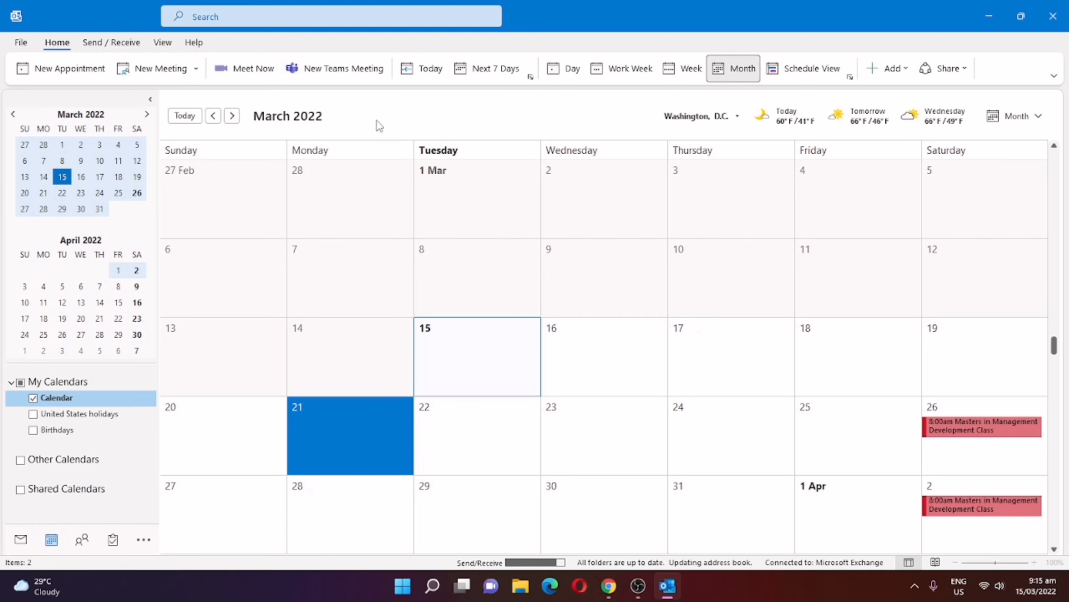